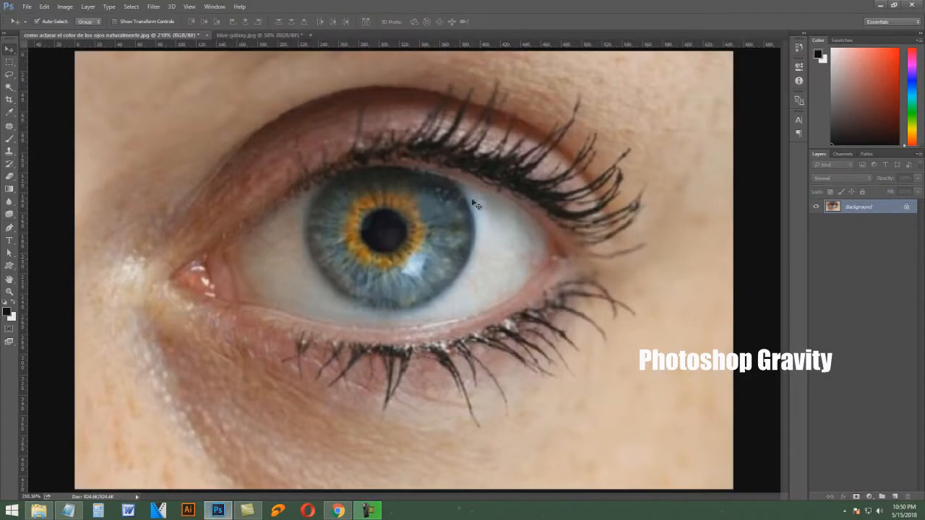
# Step: Make an elliptical selection around the iris with the Elliptical Marquee tool and centre it on the pupil
pyautogui.moveTo(9, 62); pyautogui.dragTo(67, 77)
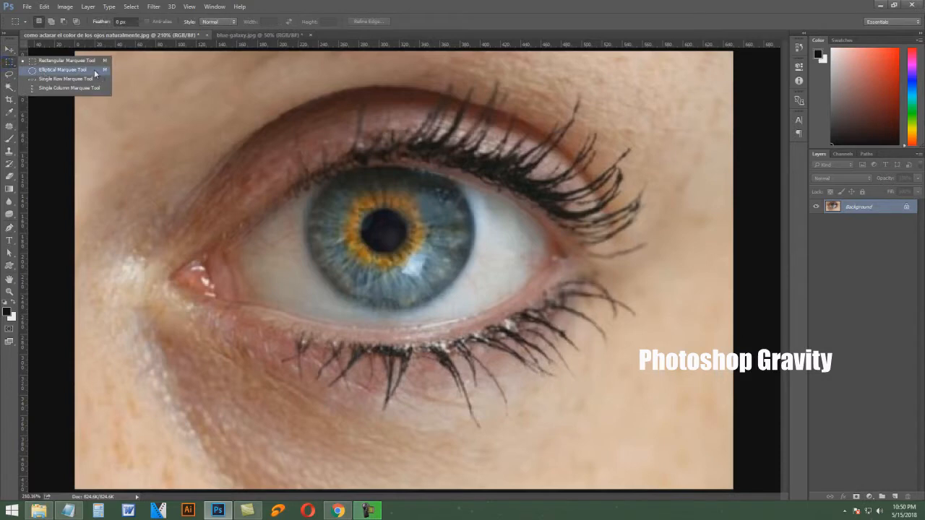
pyautogui.click(94, 70)
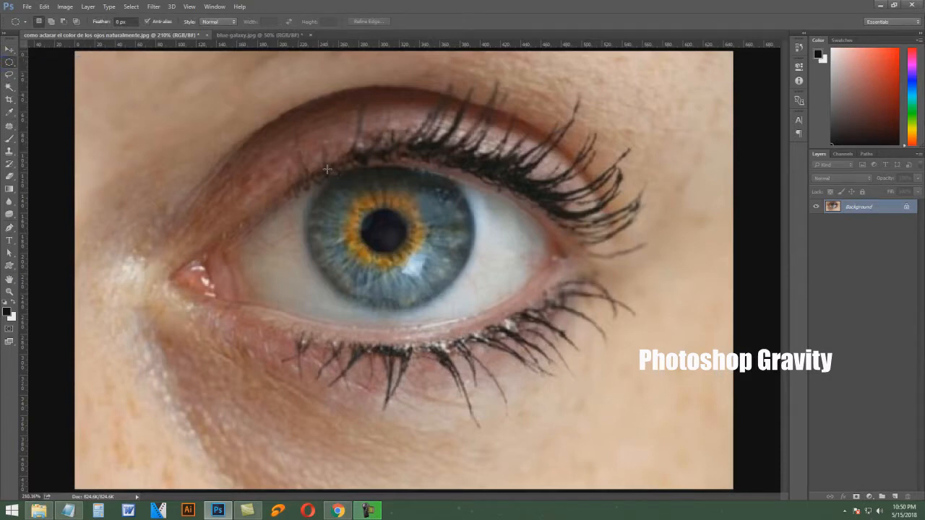
pyautogui.moveTo(327, 169); pyautogui.dragTo(476, 304)
pyautogui.moveTo(398, 248); pyautogui.dragTo(408, 252)
# Step: Feather the iris selection by 5 pixels
pyautogui.rightClick(393, 196)
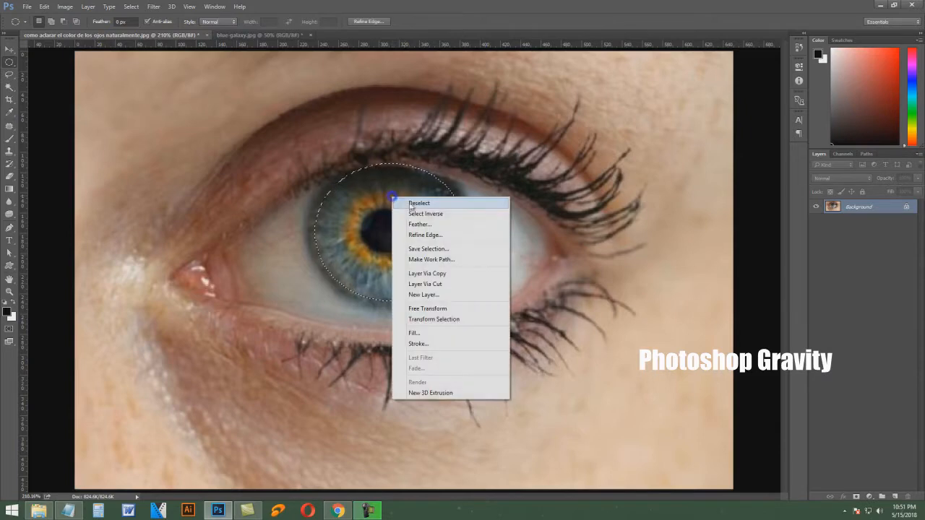
pyautogui.click(440, 225)
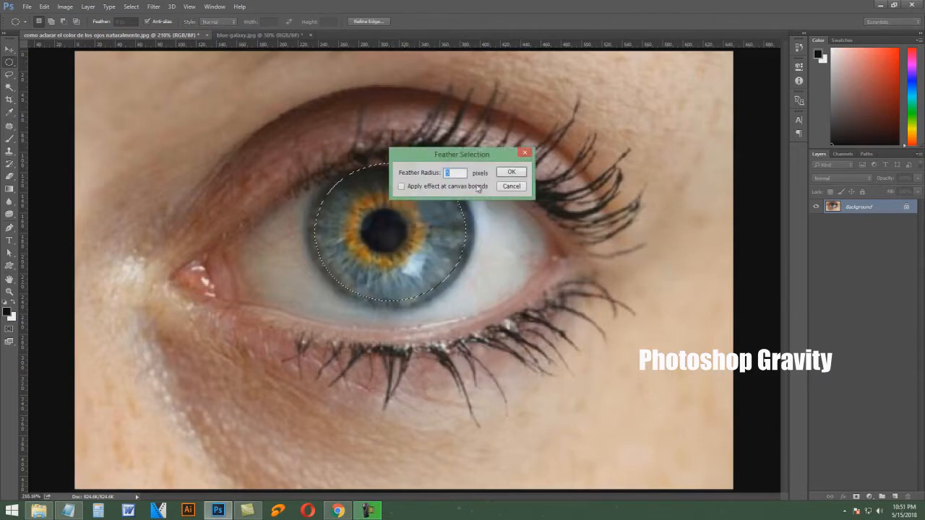
pyautogui.click(519, 173)
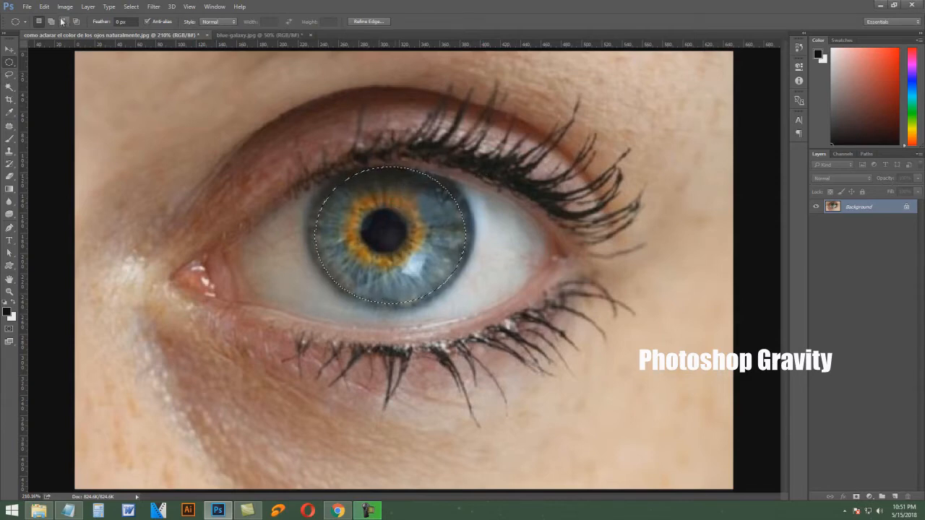
# Step: Add a Color Balance adjustment layer for the selected iris with Soft Light blending mode and 50% opacity
pyautogui.click(97, 8)
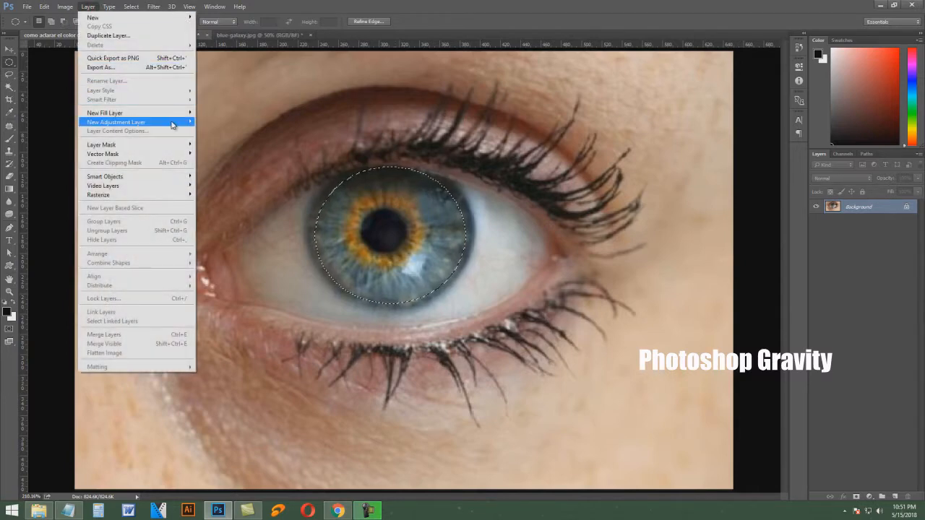
pyautogui.moveTo(173, 125)
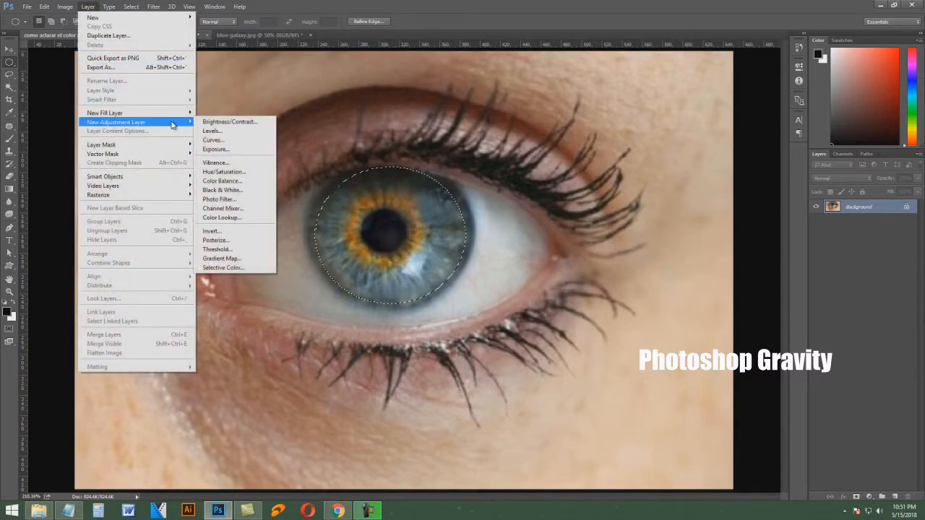
pyautogui.click(254, 183)
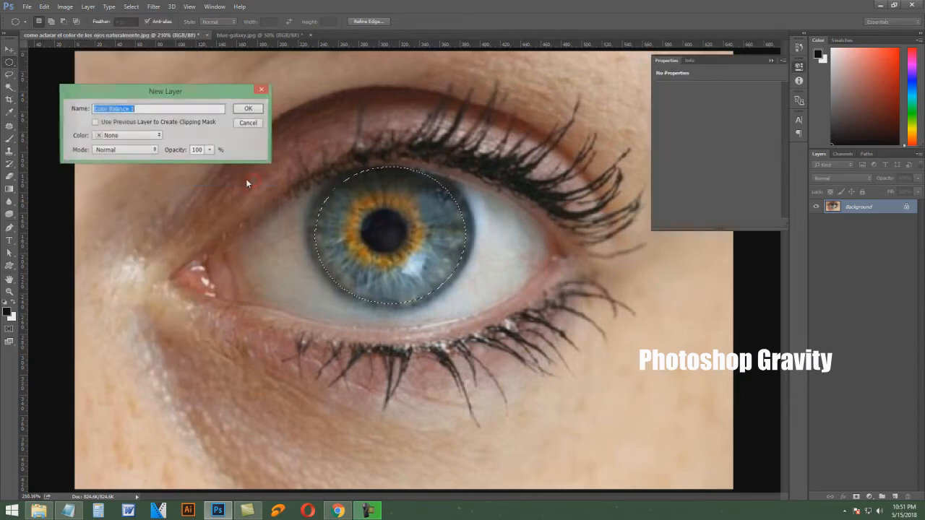
pyautogui.click(153, 150)
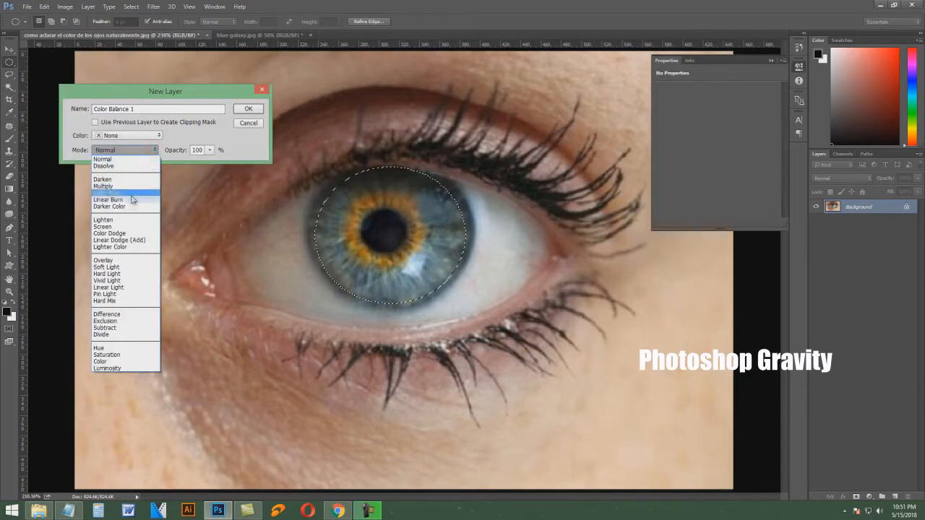
pyautogui.click(145, 268)
pyautogui.doubleClick(198, 149)
pyautogui.write('50')
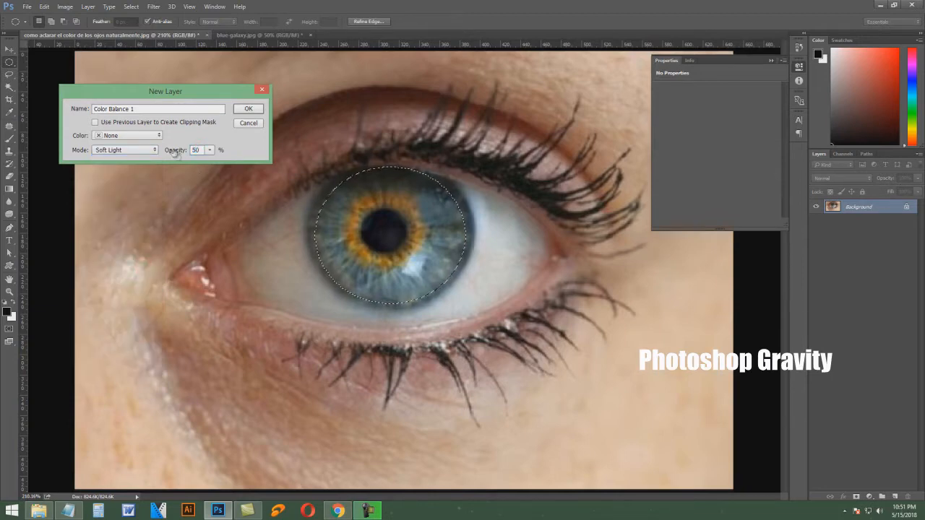
pyautogui.click(249, 109)
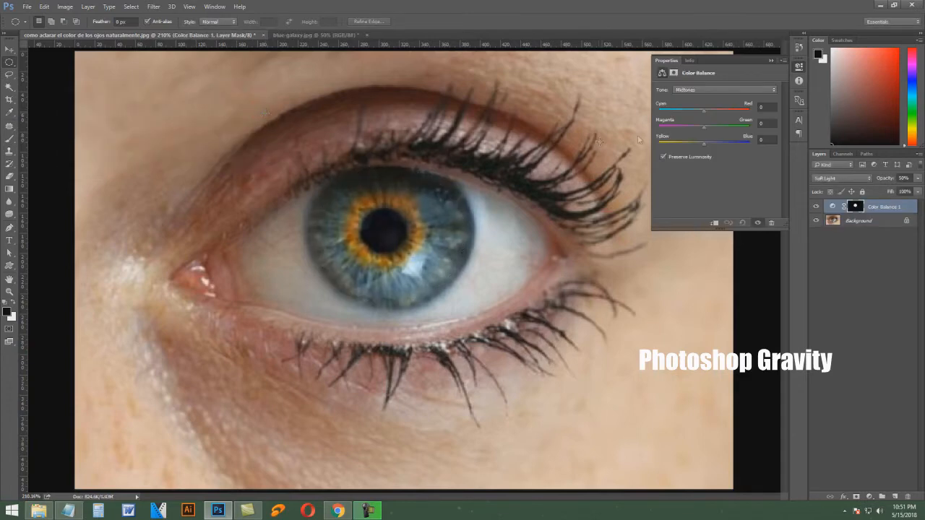
# Step: Shift the iris's color balance fully towards cyan (-100) in the midtones, shadows and highlights
pyautogui.moveTo(703, 113); pyautogui.dragTo(655, 114)
pyautogui.click(747, 91)
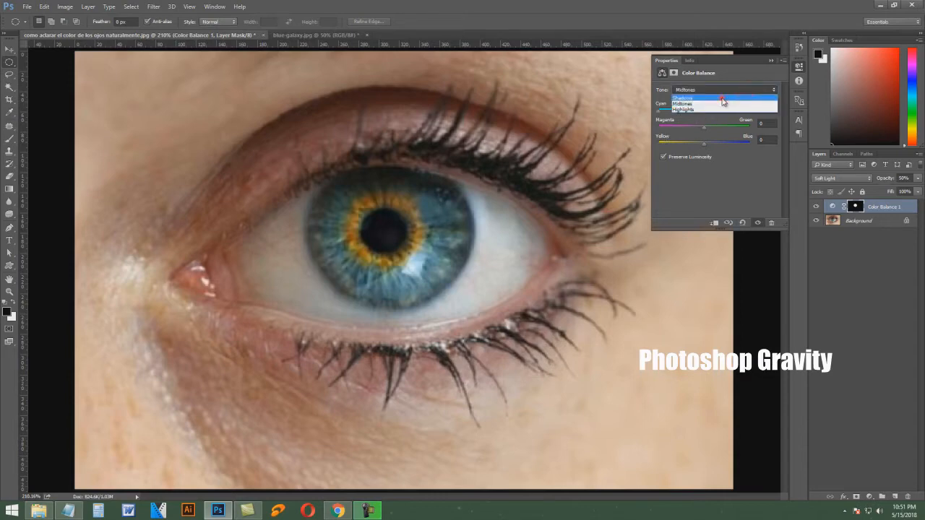
pyautogui.click(722, 99)
pyautogui.moveTo(705, 109); pyautogui.dragTo(642, 115)
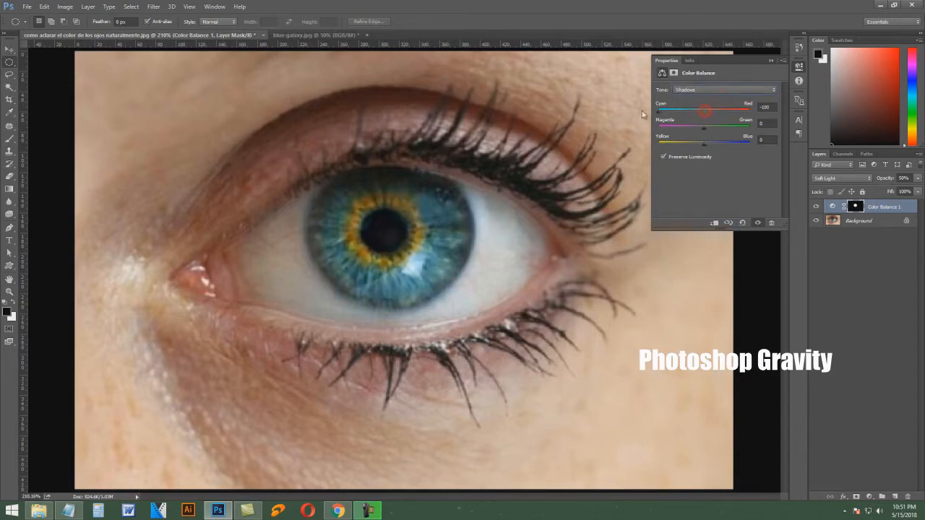
pyautogui.click(728, 91)
pyautogui.click(716, 109)
pyautogui.click(771, 60)
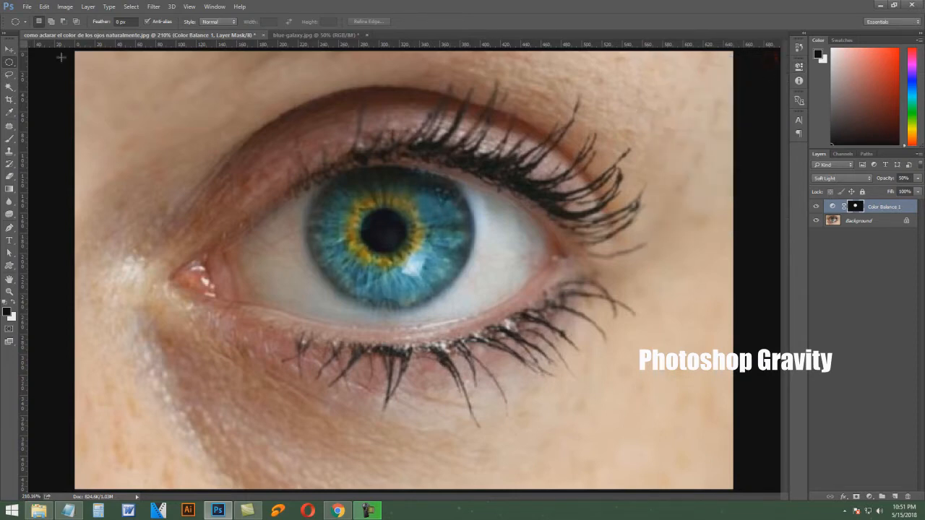
# Step: Select the whole image in blue-galaxy.jpg and copy it
pyautogui.click(10, 49)
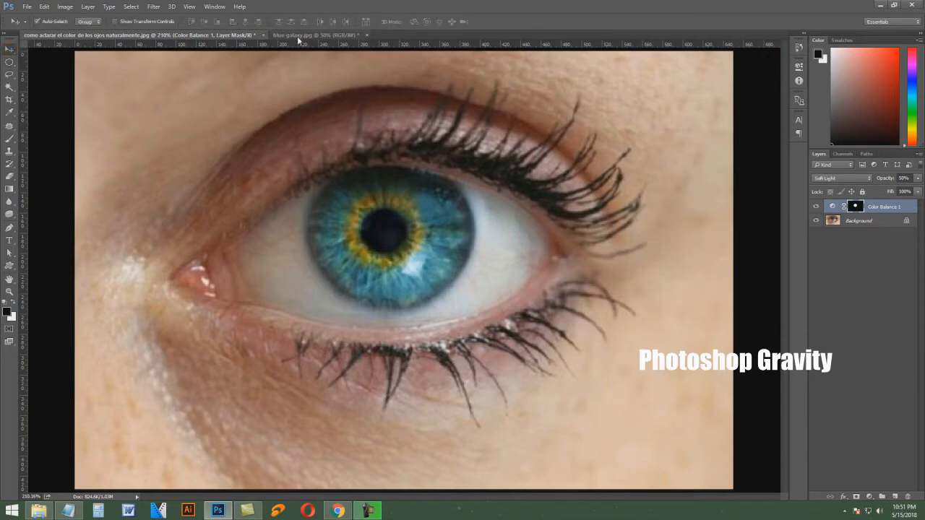
pyautogui.click(297, 37)
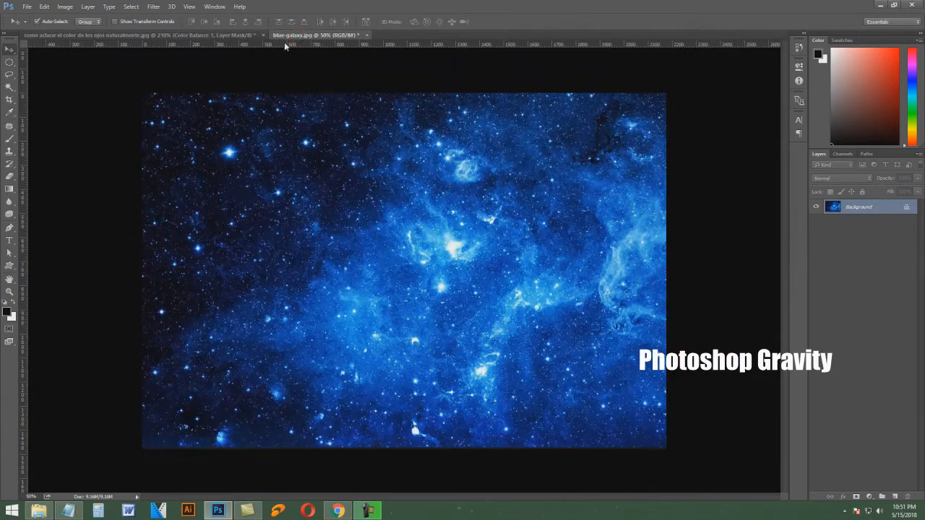
pyautogui.click(130, 6)
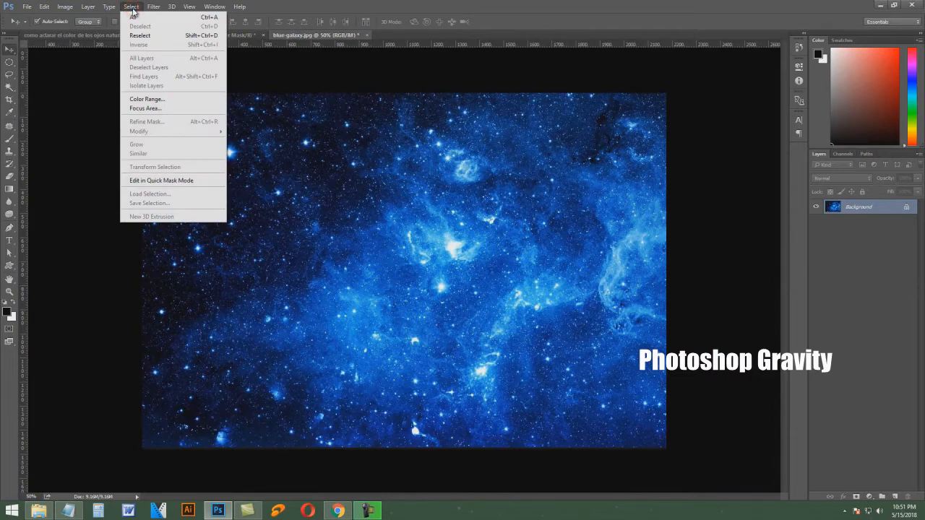
pyautogui.click(167, 18)
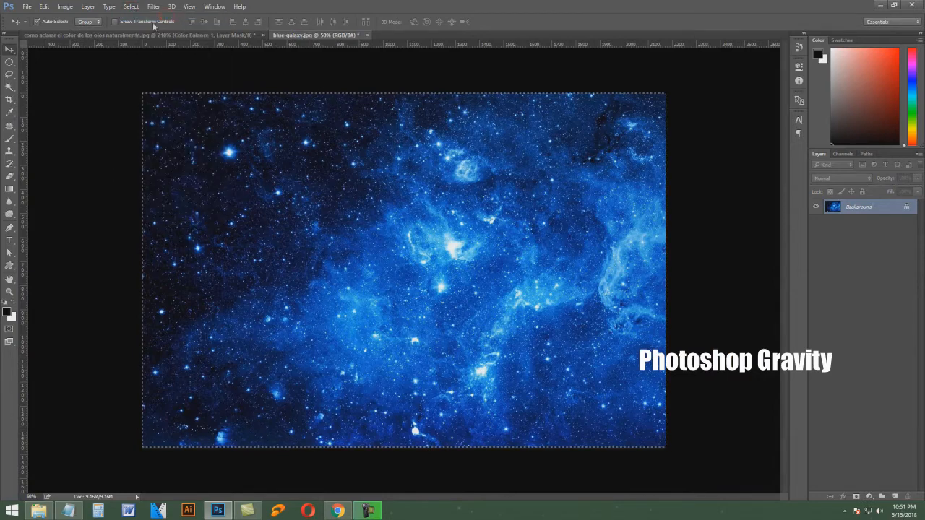
pyautogui.click(44, 6)
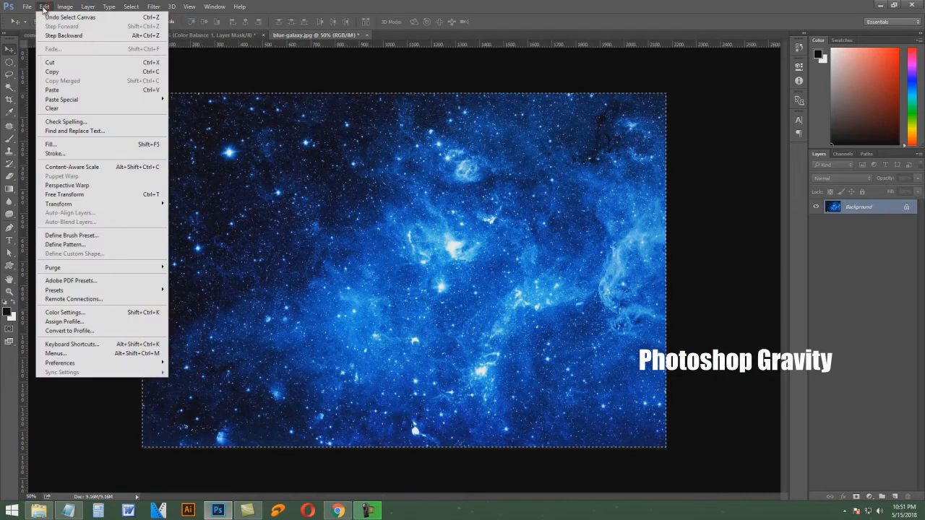
pyautogui.click(76, 72)
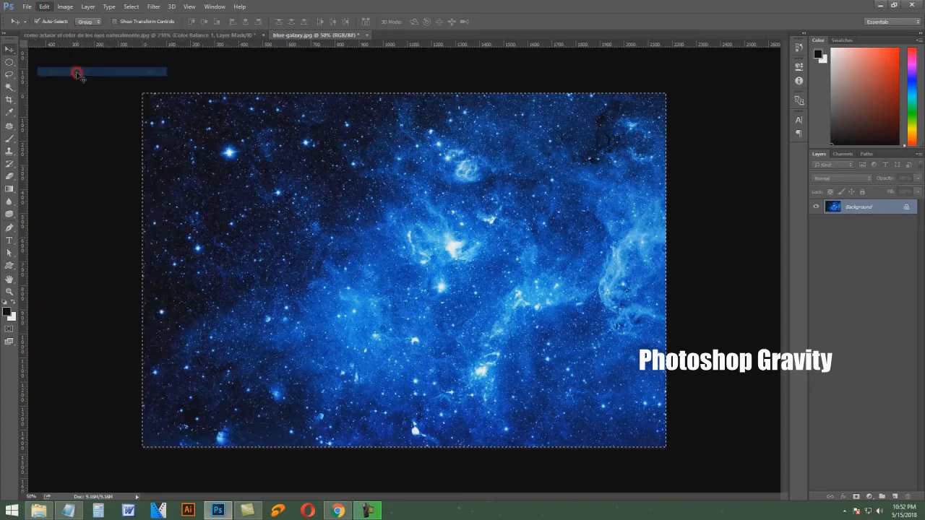
# Step: Paste the copied galaxy image into the eye document as a new layer
pyautogui.click(186, 34)
pyautogui.click(44, 7)
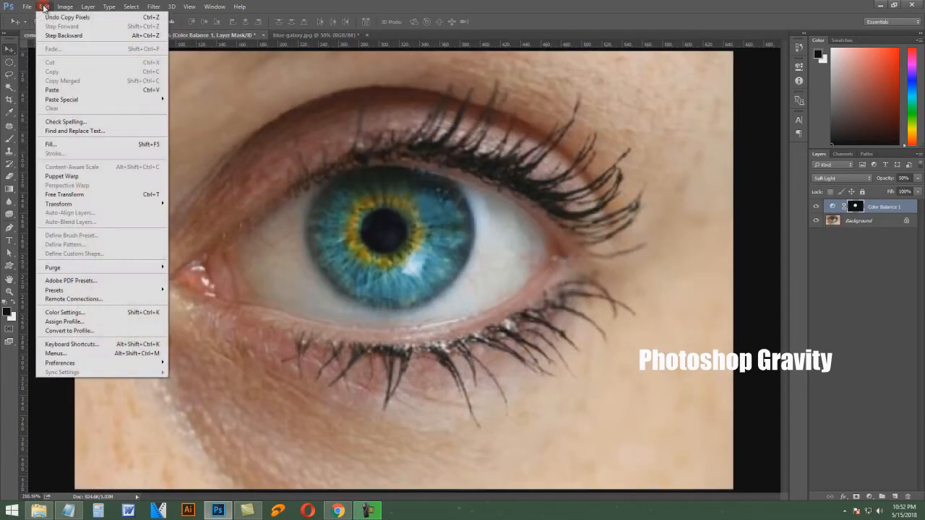
pyautogui.click(110, 91)
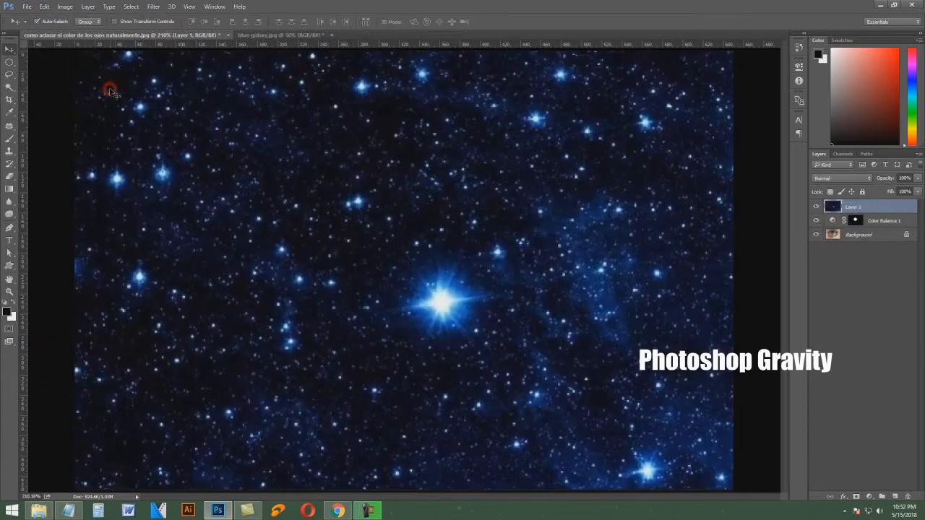
# Step: Scale the galaxy layer down to about 12.6% with Free Transform and position it over the iris
pyautogui.click(44, 7)
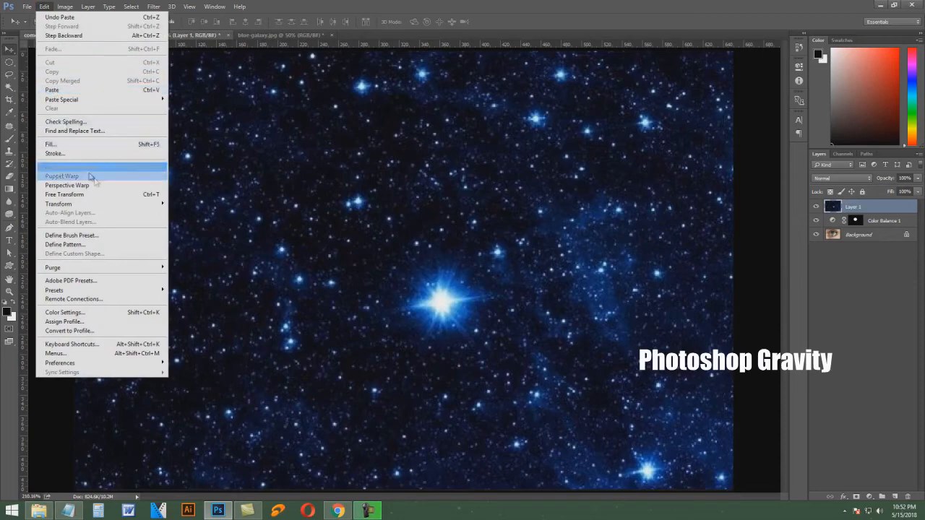
pyautogui.click(119, 196)
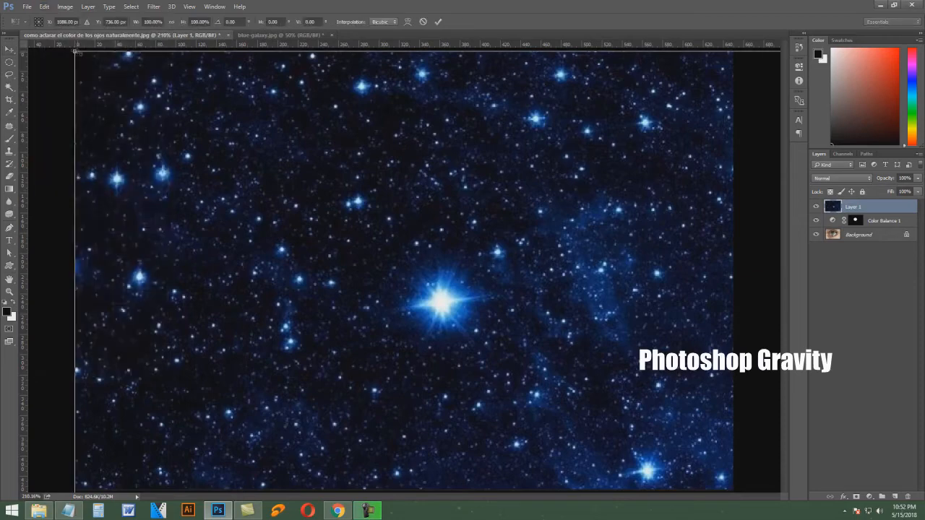
pyautogui.moveTo(85, 68); pyautogui.dragTo(561, 383)
pyautogui.moveTo(626, 427); pyautogui.dragTo(180, 112)
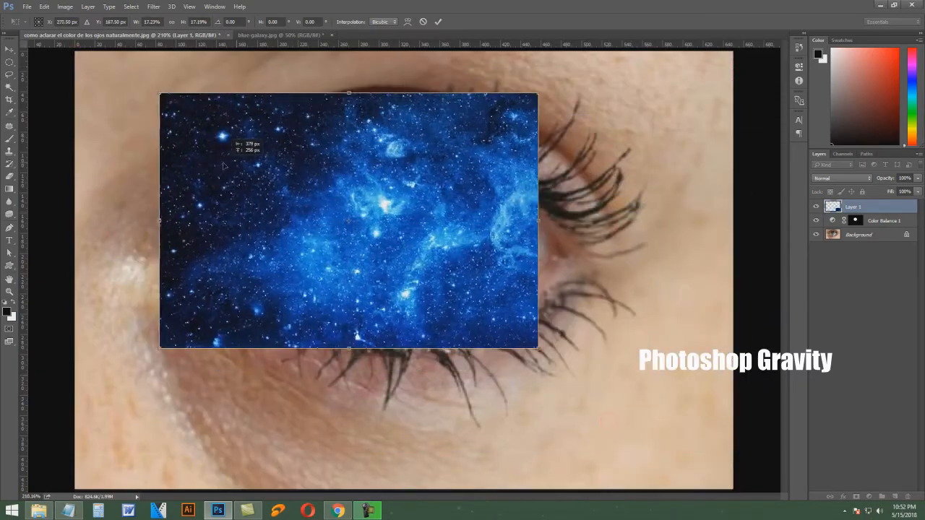
pyautogui.moveTo(224, 165); pyautogui.dragTo(197, 165)
pyautogui.moveTo(407, 245); pyautogui.dragTo(410, 250)
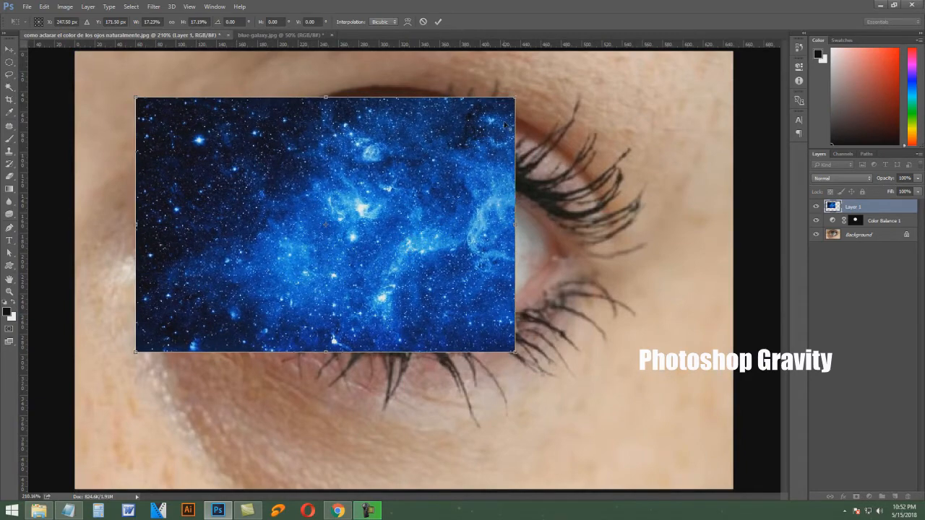
pyautogui.moveTo(519, 95); pyautogui.dragTo(487, 137)
pyautogui.moveTo(436, 221)
pyautogui.mouseDown()
pyautogui.moveTo(447, 212)
pyautogui.moveTo(450, 221)
pyautogui.mouseUp()
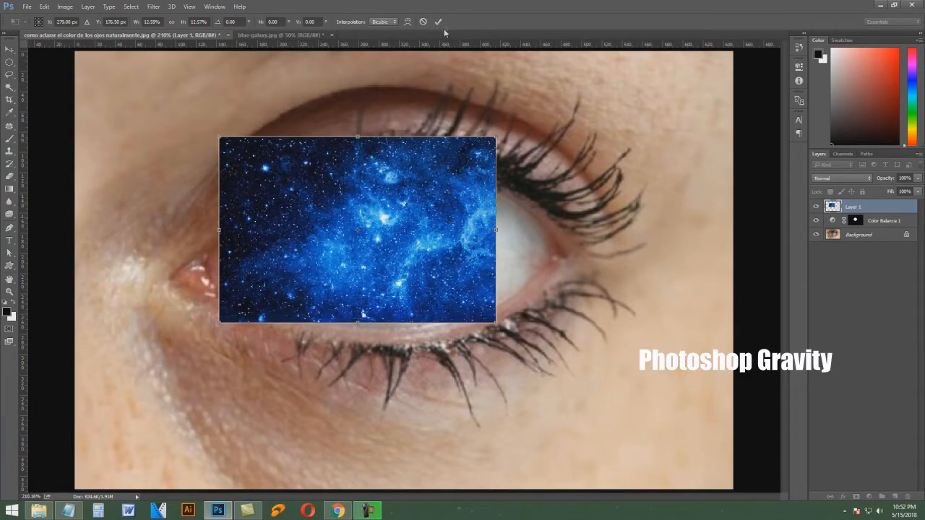
pyautogui.click(439, 22)
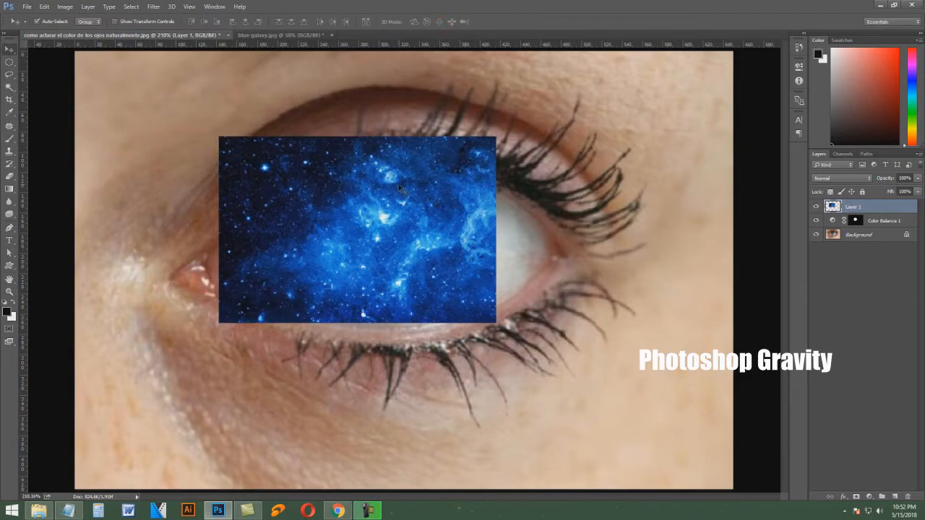
# Step: Add a Reveal All layer mask to the galaxy layer and set its blending mode to Overlay
pyautogui.click(89, 6)
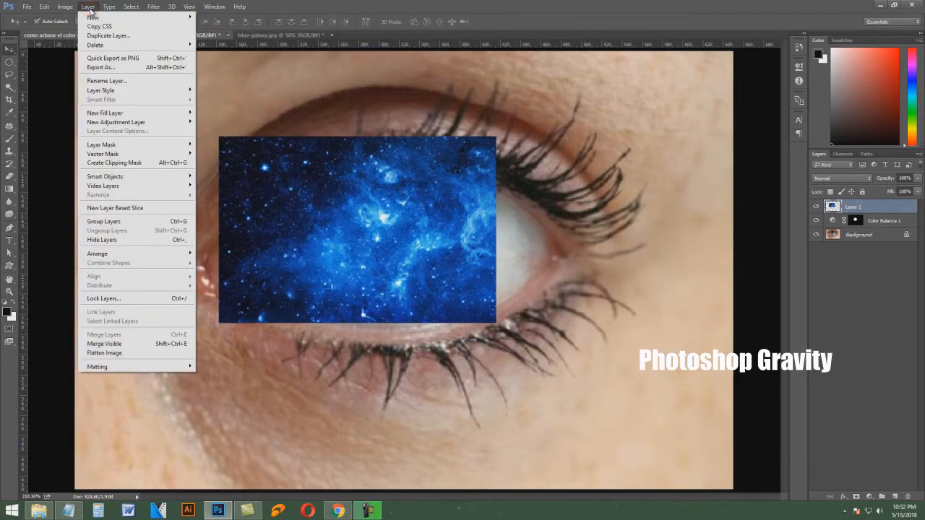
pyautogui.moveTo(136, 149)
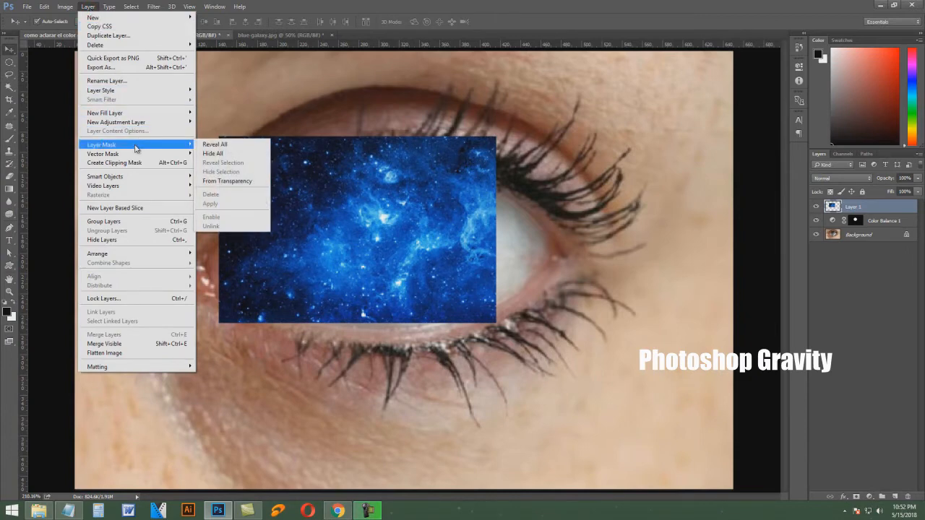
pyautogui.click(248, 145)
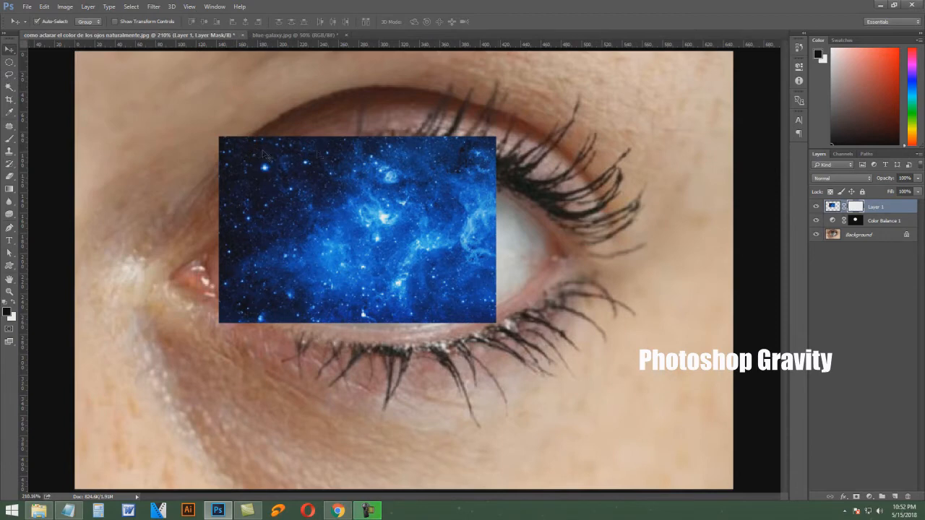
pyautogui.click(869, 180)
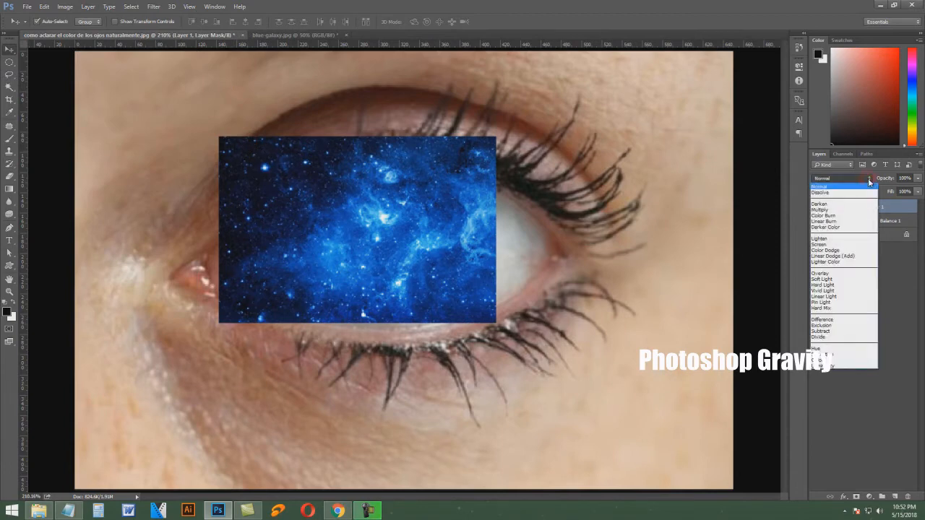
pyautogui.click(846, 274)
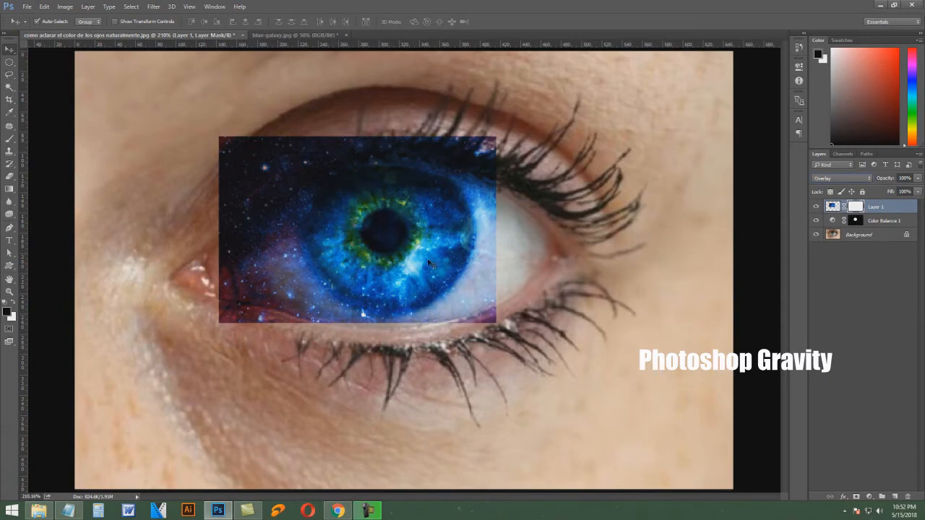
# Step: Paint black on the galaxy layer's mask with a 40 px brush to hide the galaxy everywhere outside the iris
pyautogui.click(9, 139)
pyautogui.moveTo(236, 329)
pyautogui.mouseDown()
pyautogui.moveTo(215, 196)
pyautogui.moveTo(221, 112)
pyautogui.moveTo(253, 340)
pyautogui.moveTo(259, 131)
pyautogui.moveTo(241, 310)
pyautogui.moveTo(250, 112)
pyautogui.moveTo(237, 153)
pyautogui.moveTo(318, 137)
pyautogui.moveTo(512, 146)
pyautogui.moveTo(392, 127)
pyautogui.moveTo(250, 154)
pyautogui.moveTo(276, 166)
pyautogui.moveTo(297, 148)
pyautogui.moveTo(272, 222)
pyautogui.moveTo(310, 303)
pyautogui.moveTo(291, 211)
pyautogui.moveTo(301, 169)
pyautogui.moveTo(290, 190)
pyautogui.moveTo(287, 207)
pyautogui.moveTo(316, 163)
pyautogui.moveTo(339, 149)
pyautogui.moveTo(268, 211)
pyautogui.moveTo(266, 266)
pyautogui.moveTo(302, 333)
pyautogui.moveTo(258, 261)
pyautogui.moveTo(324, 319)
pyautogui.moveTo(374, 334)
pyautogui.mouseUp()
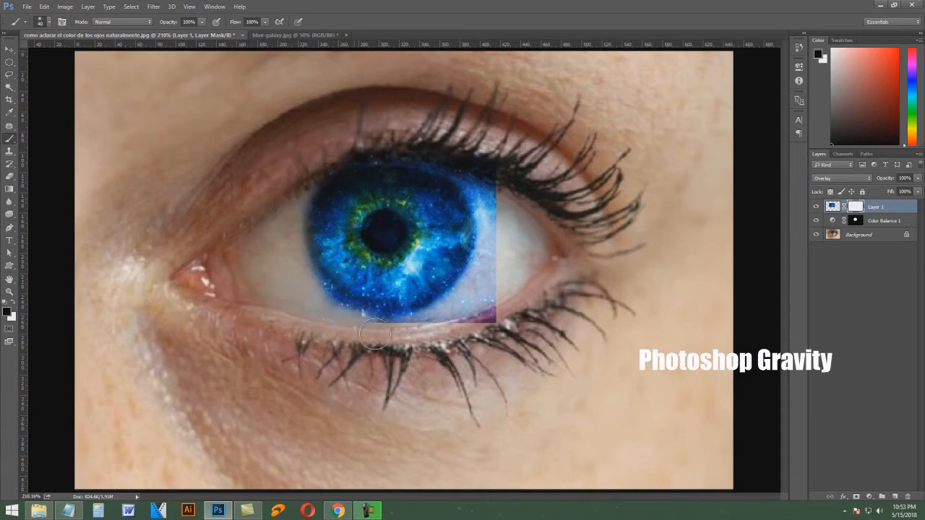
pyautogui.moveTo(318, 305)
pyautogui.mouseDown()
pyautogui.moveTo(408, 318)
pyautogui.moveTo(488, 312)
pyautogui.moveTo(474, 342)
pyautogui.mouseUp()
pyautogui.moveTo(489, 282)
pyautogui.mouseDown()
pyautogui.moveTo(494, 239)
pyautogui.moveTo(477, 189)
pyautogui.moveTo(489, 201)
pyautogui.moveTo(485, 277)
pyautogui.moveTo(436, 330)
pyautogui.moveTo(490, 273)
pyautogui.moveTo(437, 319)
pyautogui.moveTo(389, 327)
pyautogui.moveTo(345, 320)
pyautogui.moveTo(314, 297)
pyautogui.moveTo(291, 240)
pyautogui.mouseUp()
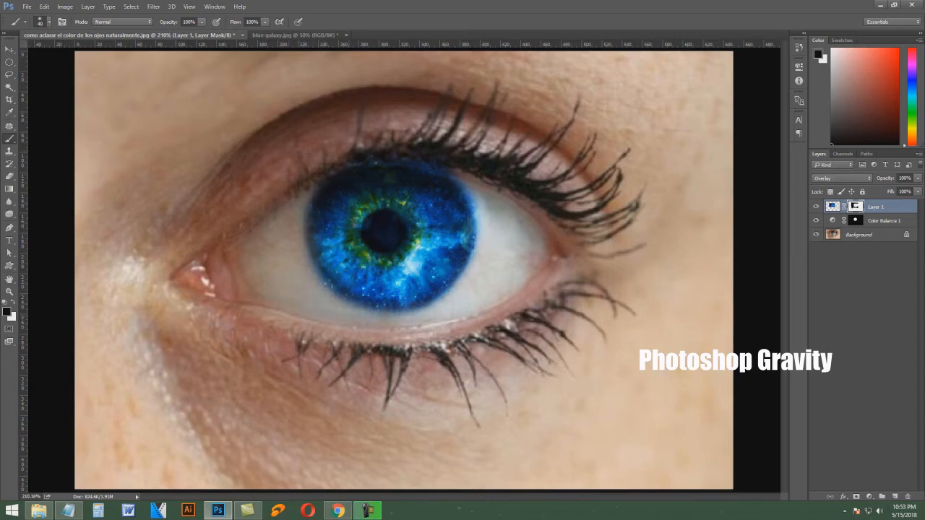
# Step: Refine the galaxy layer's mask by painting black around the iris rim and over the pupil to remove remaining galaxy spill
pyautogui.moveTo(409, 144); pyautogui.dragTo(464, 157)
pyautogui.moveTo(490, 203)
pyautogui.mouseDown()
pyautogui.moveTo(495, 211)
pyautogui.moveTo(491, 164)
pyautogui.moveTo(486, 261)
pyautogui.moveTo(459, 312)
pyautogui.moveTo(437, 327)
pyautogui.moveTo(443, 307)
pyautogui.moveTo(470, 288)
pyautogui.moveTo(400, 329)
pyautogui.moveTo(445, 331)
pyautogui.mouseUp()
pyautogui.moveTo(488, 181)
pyautogui.mouseDown()
pyautogui.moveTo(428, 154)
pyautogui.moveTo(356, 141)
pyautogui.moveTo(319, 152)
pyautogui.mouseUp()
pyautogui.click(384, 229)
pyautogui.click(384, 232)
pyautogui.moveTo(333, 162)
pyautogui.mouseDown()
pyautogui.moveTo(317, 166)
pyautogui.moveTo(284, 221)
pyautogui.moveTo(304, 301)
pyautogui.moveTo(316, 297)
pyautogui.moveTo(387, 325)
pyautogui.moveTo(426, 322)
pyautogui.moveTo(422, 330)
pyautogui.moveTo(467, 301)
pyautogui.moveTo(500, 244)
pyautogui.moveTo(489, 266)
pyautogui.moveTo(490, 195)
pyautogui.moveTo(492, 209)
pyautogui.moveTo(480, 194)
pyautogui.mouseUp()
pyautogui.moveTo(439, 151)
pyautogui.mouseDown()
pyautogui.moveTo(333, 154)
pyautogui.moveTo(329, 169)
pyautogui.moveTo(294, 189)
pyautogui.moveTo(286, 263)
pyautogui.mouseUp()
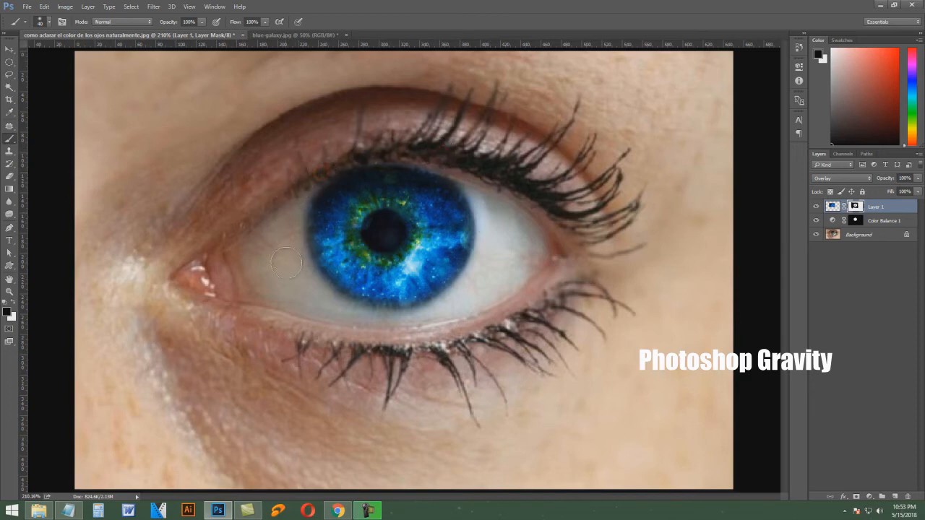
pyautogui.click(264, 143)
# Step: Duplicate the masked galaxy layer within the eye document, keeping the name Layer 1 copy
pyautogui.click(88, 6)
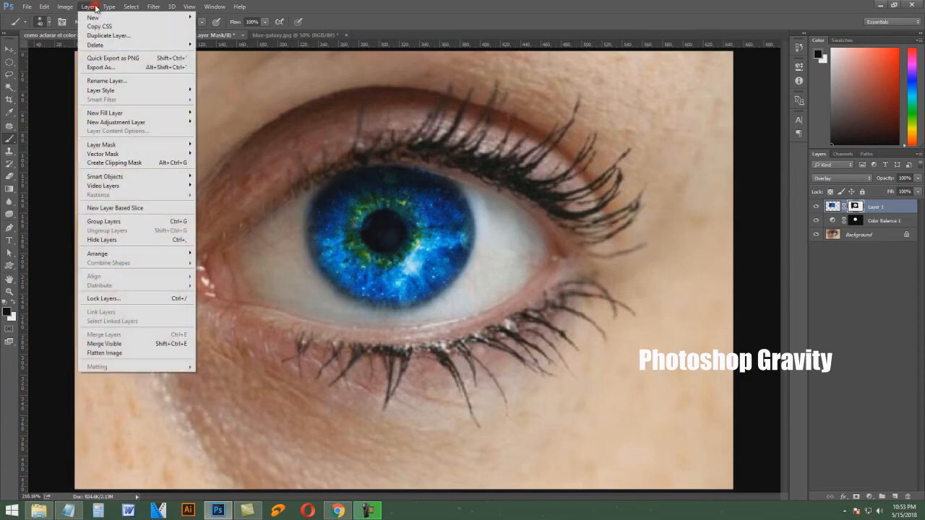
pyautogui.click(150, 36)
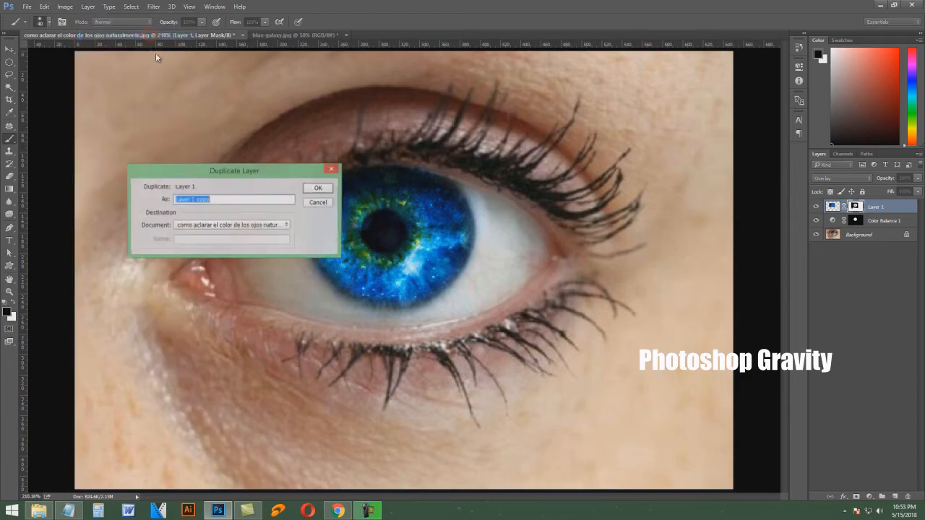
pyautogui.click(319, 191)
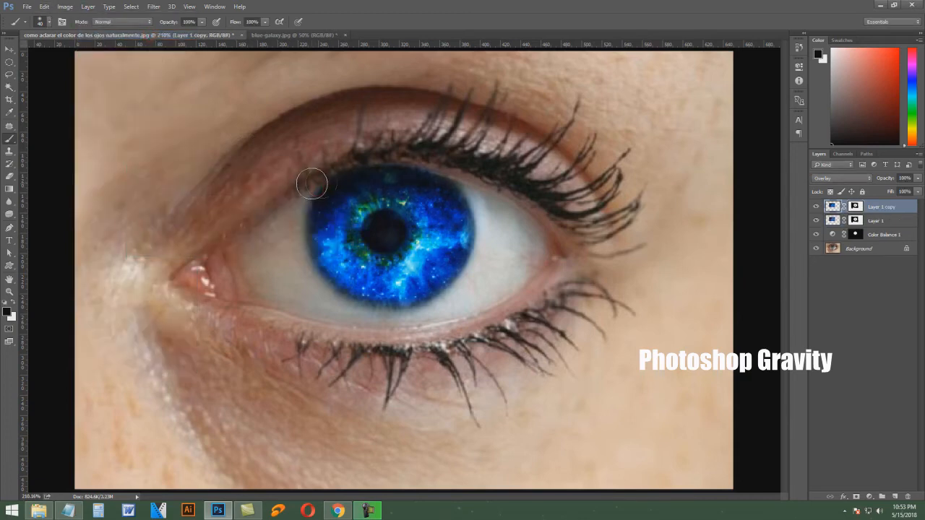
# Step: Set the duplicated galaxy layer's blending mode to Screen and its opacity to 50%, leaving no layer selected
pyautogui.click(869, 181)
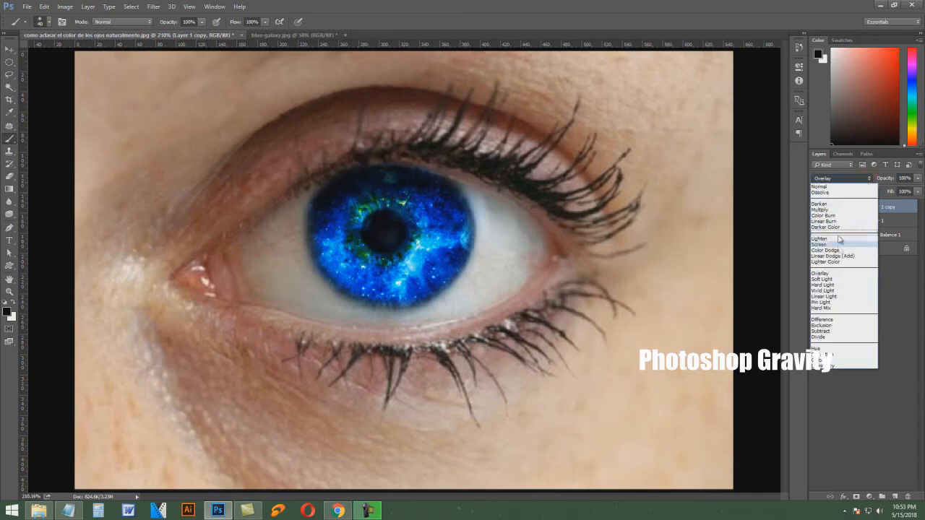
pyautogui.click(837, 244)
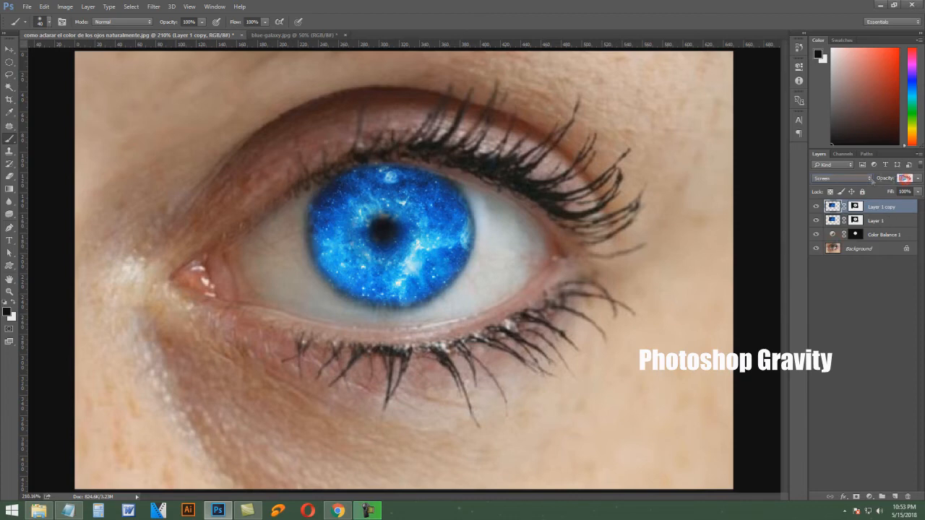
pyautogui.write('5')
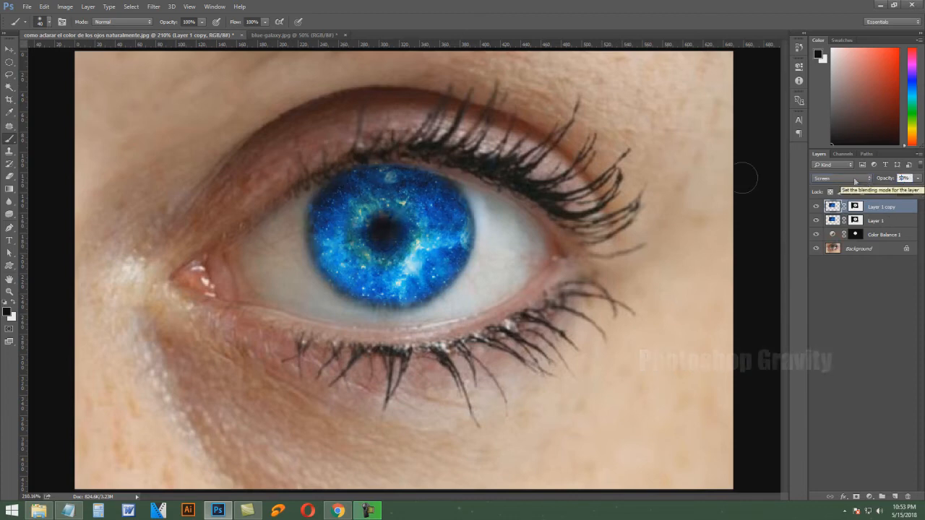
pyautogui.click(8, 50)
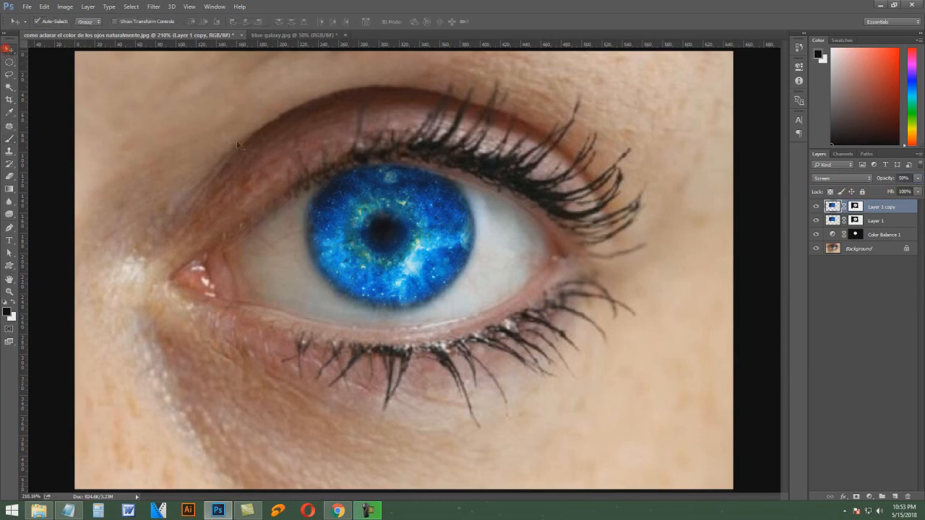
pyautogui.click(752, 216)
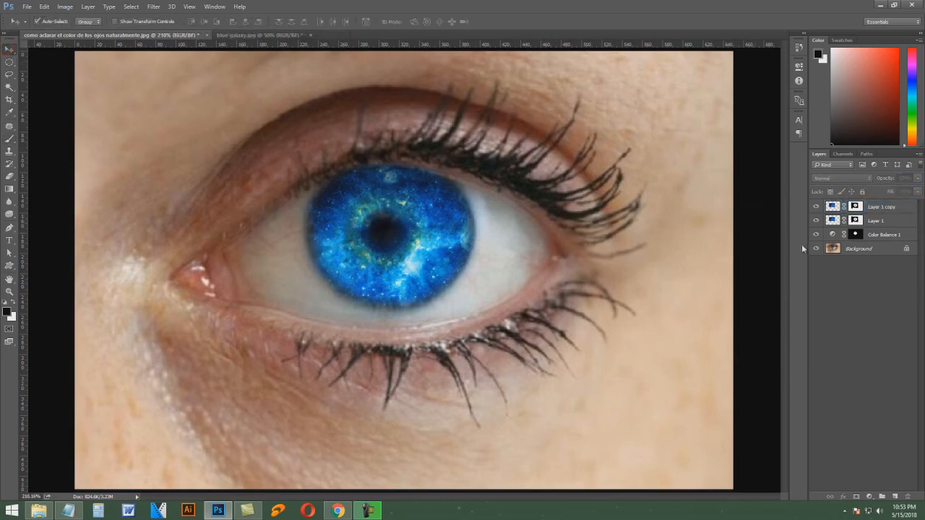
# Step: Compare the eye with and without Layer 1, Layer 1 copy and the Color Balance layer by toggling their visibility
pyautogui.click(817, 218)
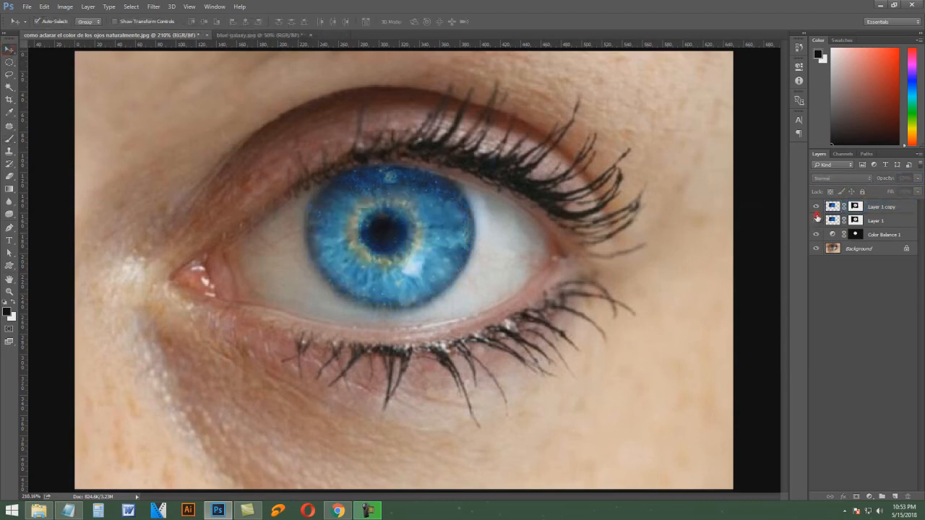
pyautogui.click(814, 208)
pyautogui.click(814, 207)
pyautogui.click(816, 220)
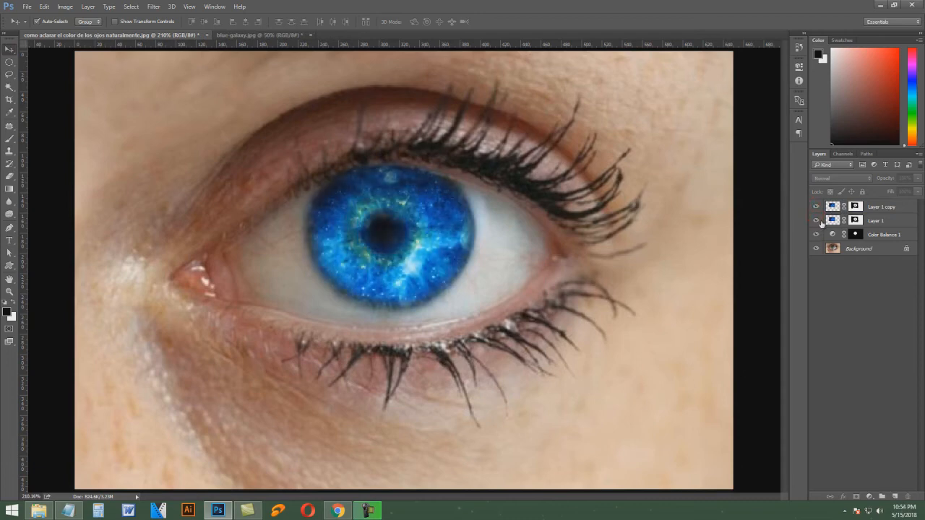
pyautogui.click(815, 235)
pyautogui.click(815, 235)
pyautogui.click(756, 241)
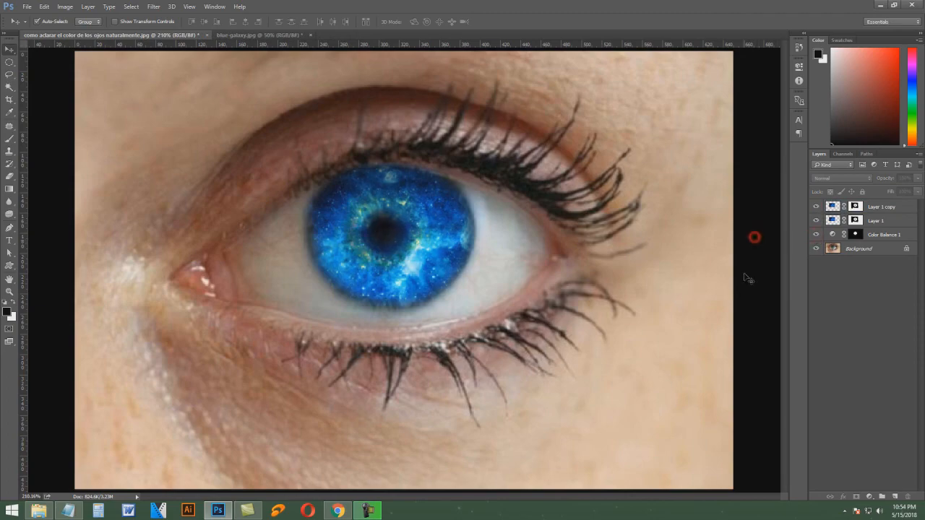